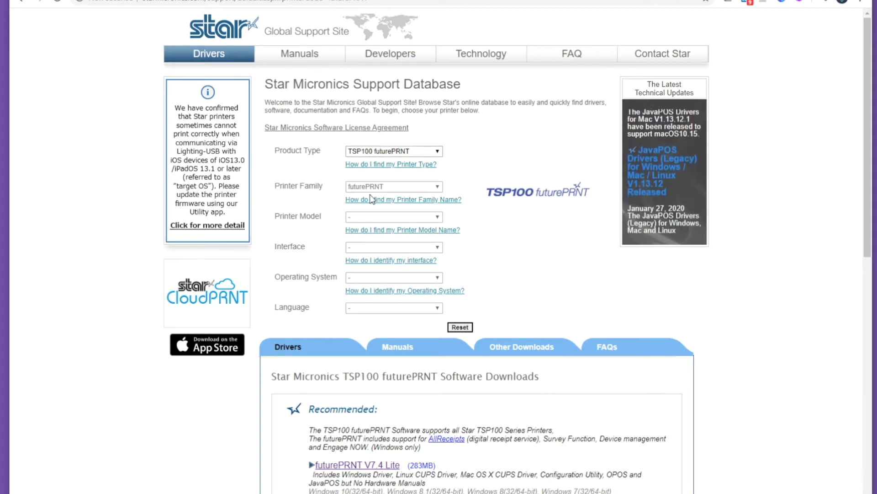
# Download the recommended futurePRNT V7.4 Lite package for the TSP100 futurePRNT printer from the Star Micronics support page.
pyautogui.scroll(-4, 479, 249)
pyautogui.scroll(-4, 479, 250)
pyautogui.scroll(8, 432, 248)
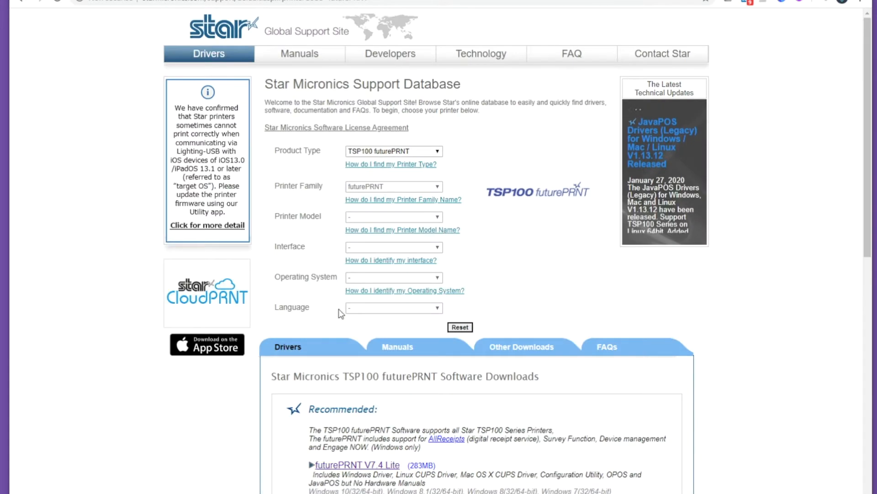
pyautogui.scroll(-8, 311, 360)
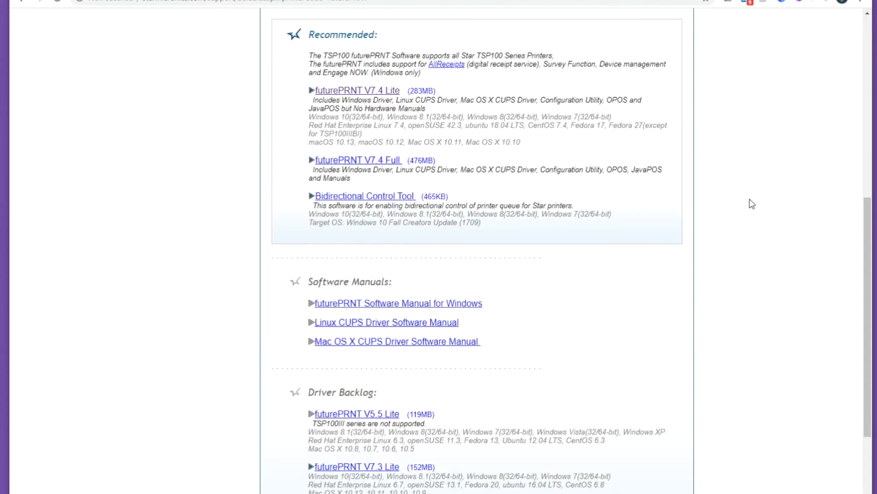
pyautogui.scroll(2, 865, 215)
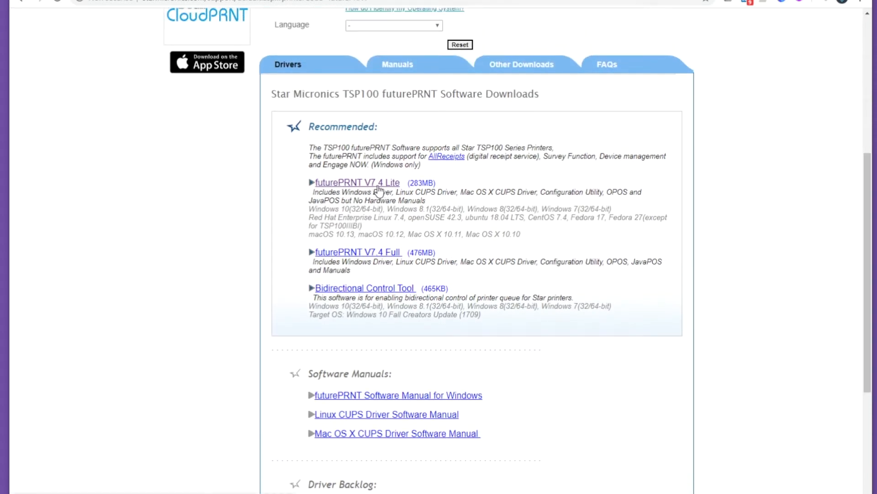
pyautogui.click(359, 183)
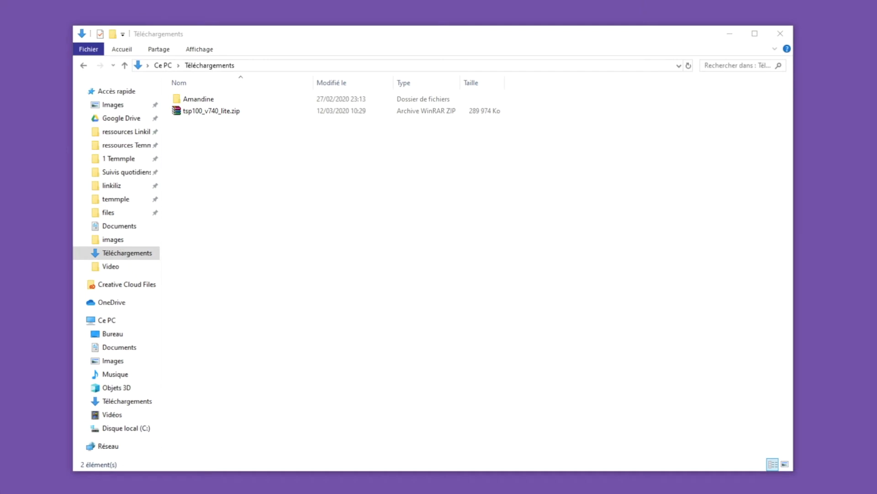
# Switch to File Explorer, open the Téléchargements folder and select the downloaded tsp100_v740_lite.zip archive.
pyautogui.moveTo(343, 40); pyautogui.dragTo(340, 36)
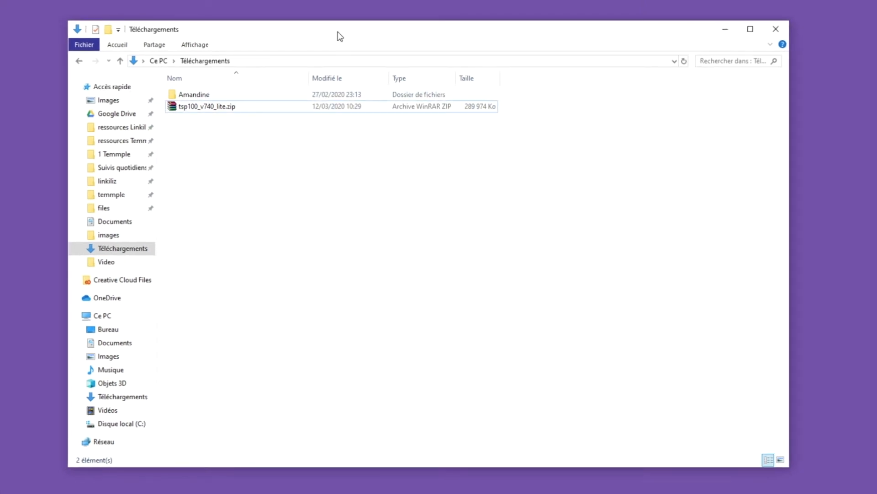
pyautogui.click(116, 251)
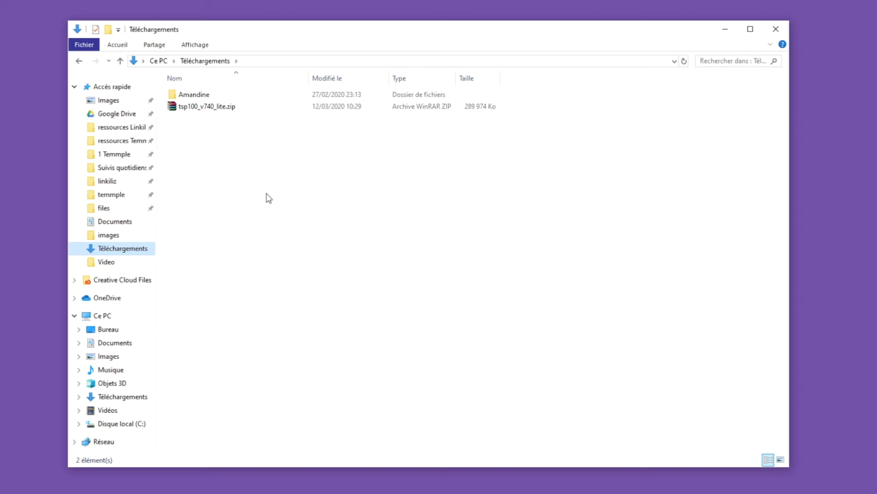
pyautogui.click(214, 175)
pyautogui.click(204, 108)
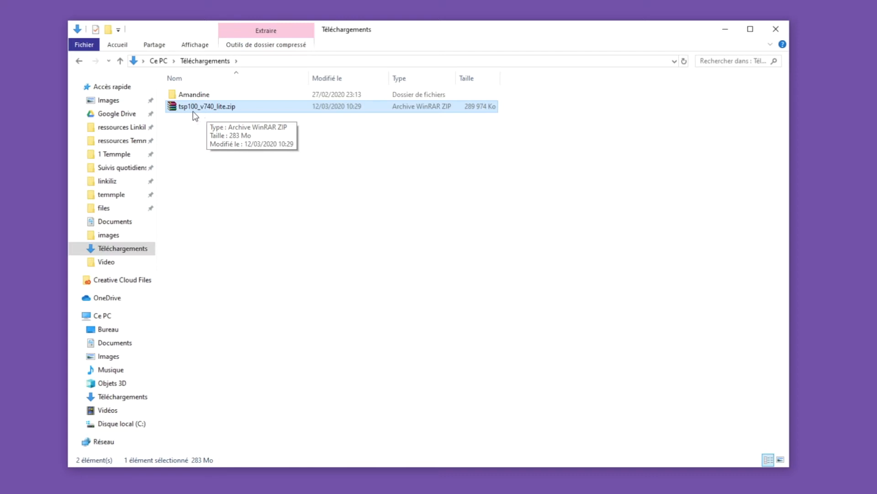
pyautogui.click(187, 132)
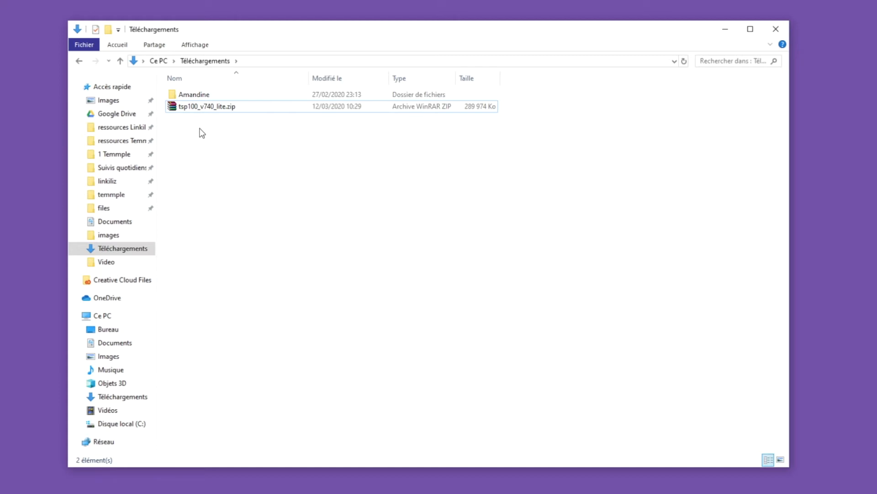
pyautogui.click(211, 115)
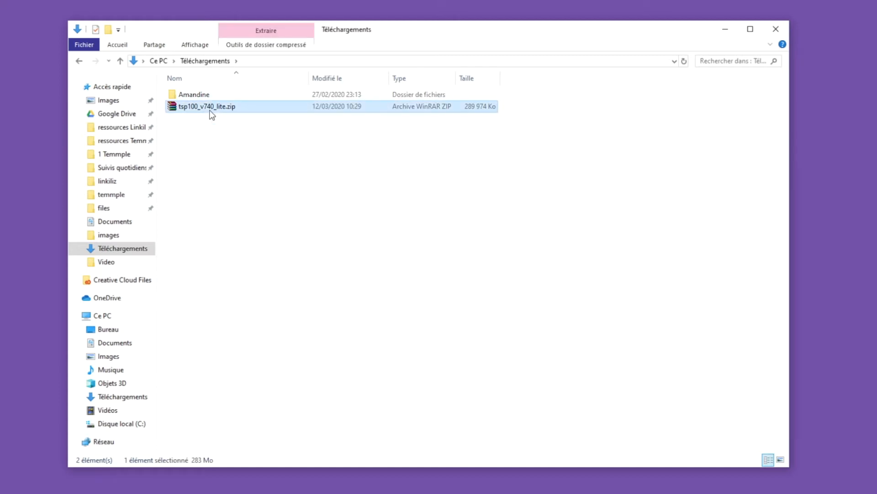
# Create a new folder named tsp100 in the Téléchargements folder.
pyautogui.click(224, 149)
pyautogui.rightClick(218, 146)
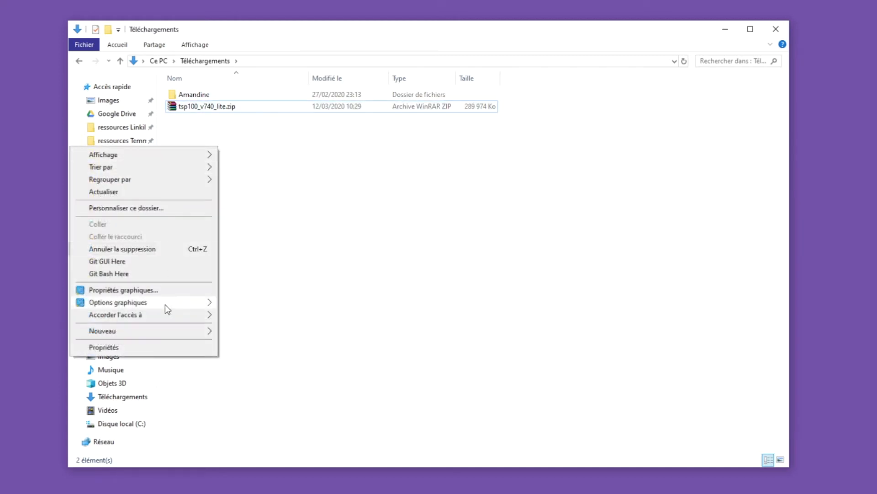
pyautogui.moveTo(161, 330)
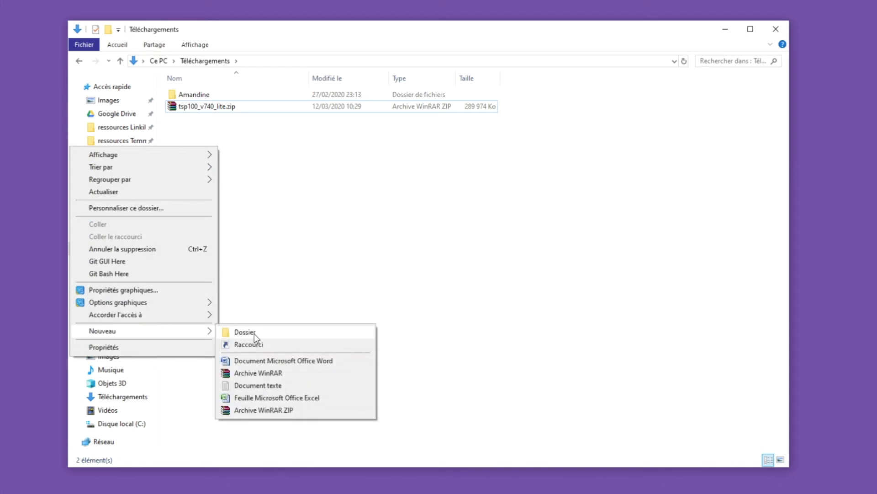
pyautogui.click(255, 204)
pyautogui.rightClick(243, 176)
pyautogui.moveTo(201, 366)
pyautogui.click(274, 364)
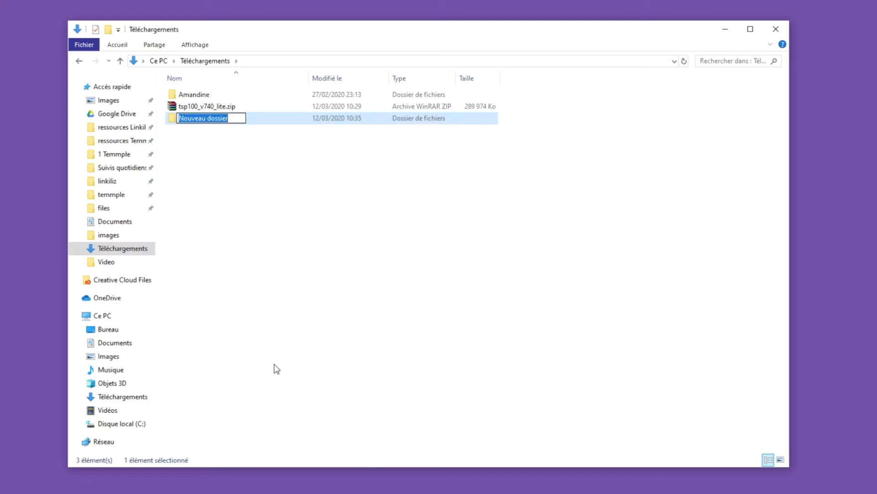
pyautogui.write('tsp100')
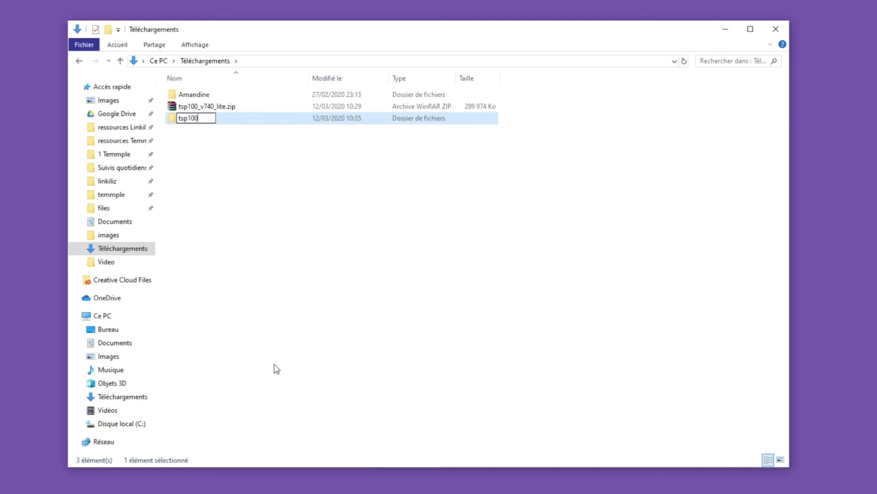
pyautogui.press('Return')
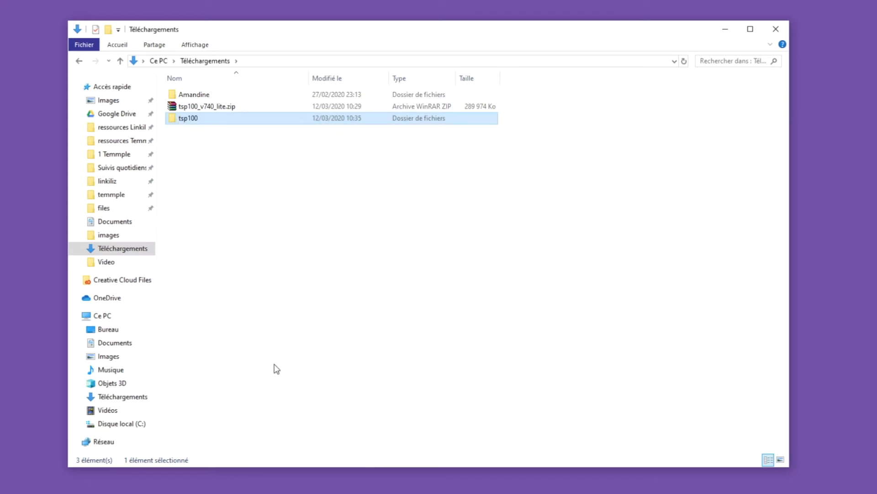
# Open tsp100_v740_lite.zip in WinRAR, dismiss the licence reminder and extract all its contents into the tsp100 folder.
pyautogui.click(212, 105)
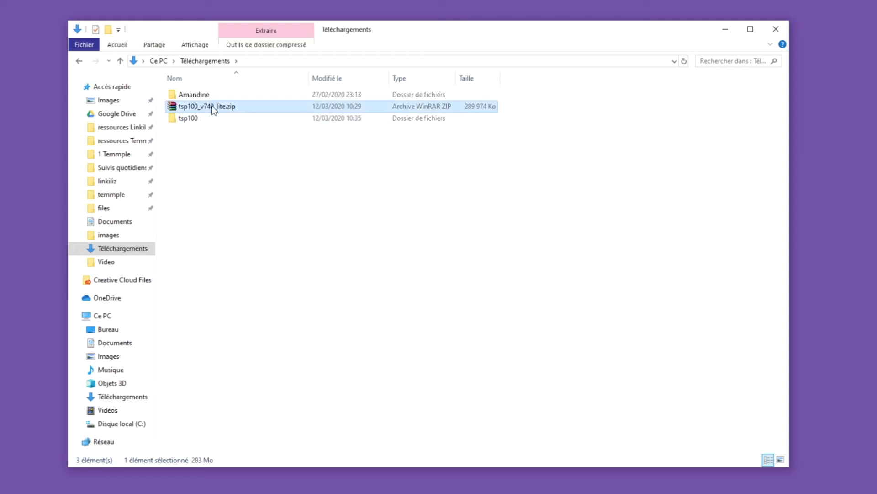
pyautogui.doubleClick(195, 105)
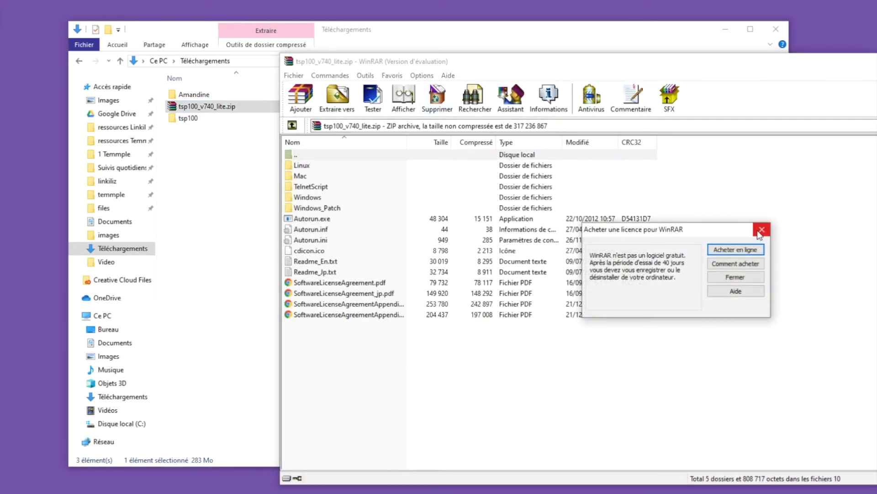
pyautogui.click(760, 230)
pyautogui.click(457, 303)
pyautogui.moveTo(371, 328); pyautogui.dragTo(191, 120)
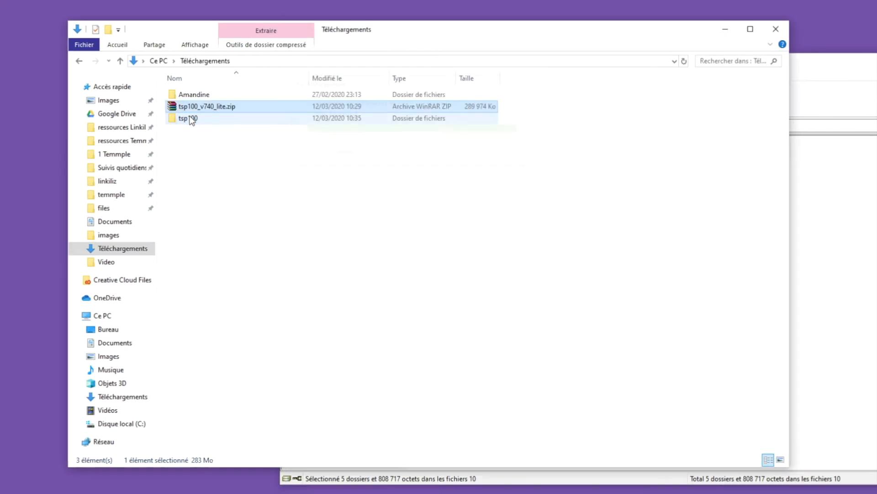
# Open the extracted tsp100 folder and go to its Windows\Installer subfolder.
pyautogui.click(196, 124)
pyautogui.doubleClick(195, 121)
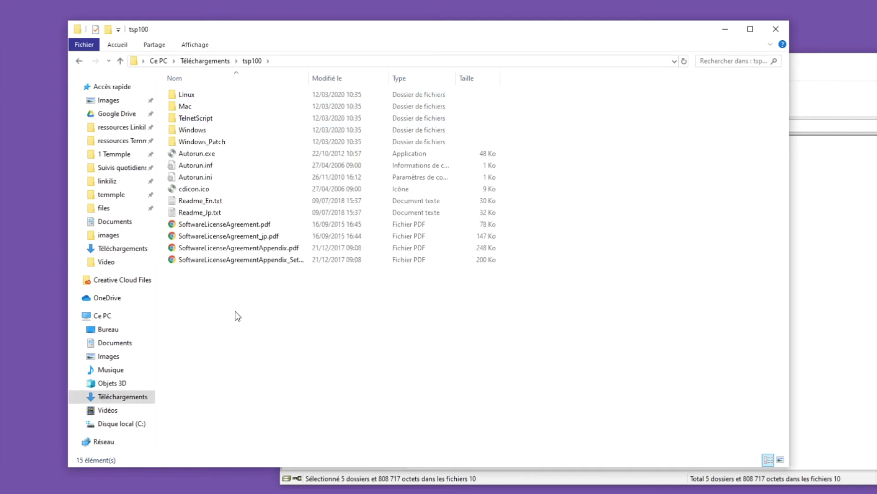
pyautogui.click(366, 492)
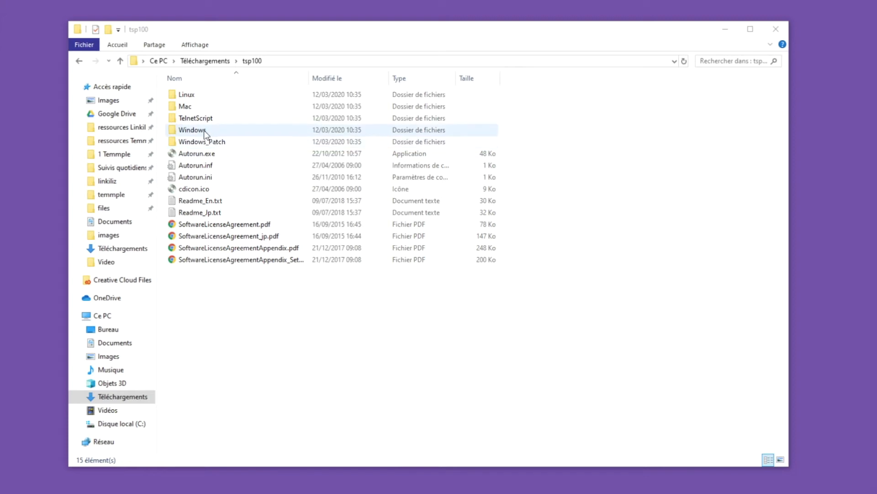
pyautogui.click(207, 103)
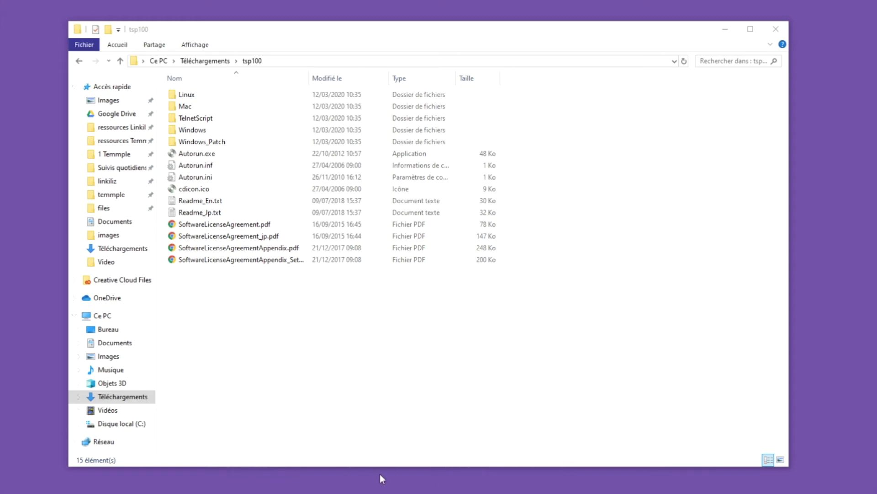
pyautogui.doubleClick(201, 131)
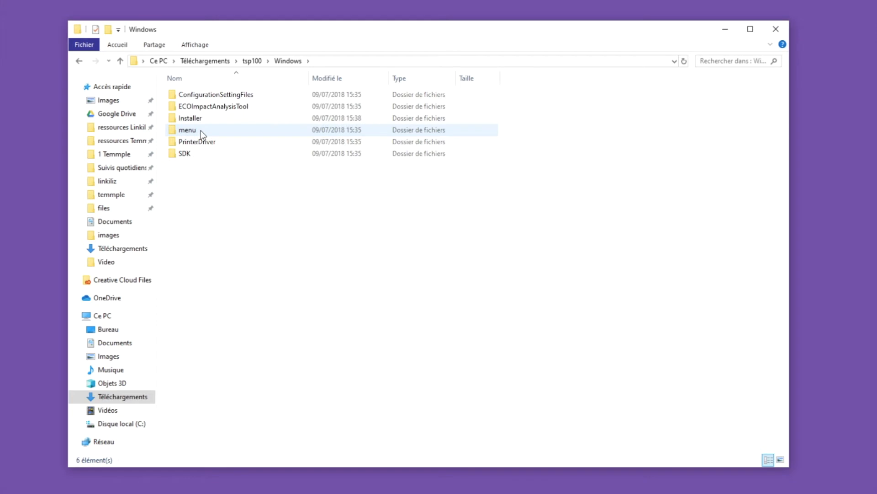
pyautogui.click(205, 118)
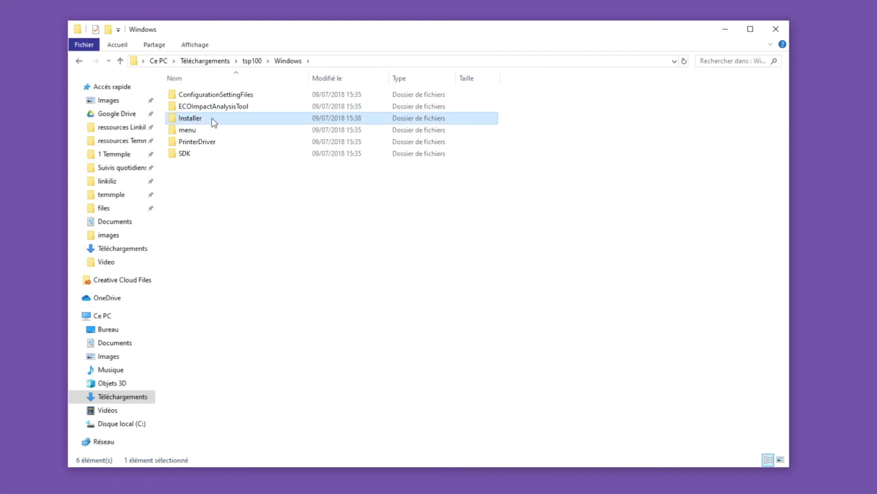
pyautogui.doubleClick(212, 119)
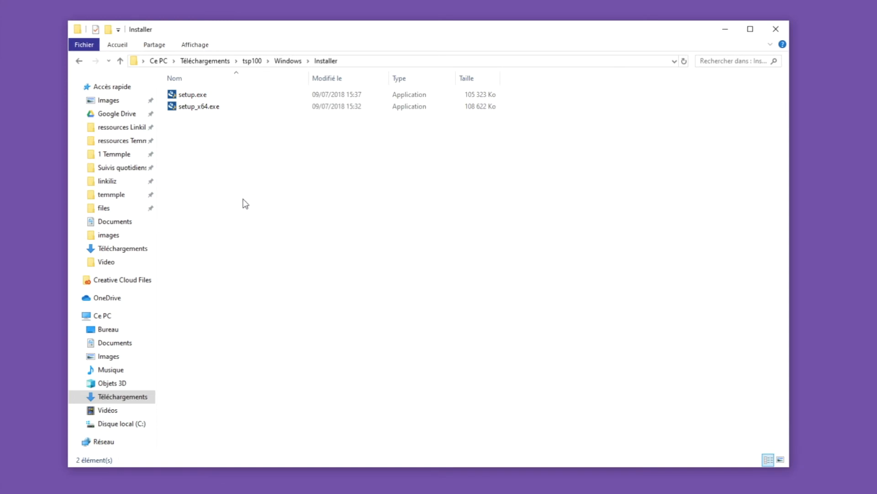
# Check the system type in the Windows system information, and close that window.
pyautogui.rightClick(106, 318)
pyautogui.click(32, 463)
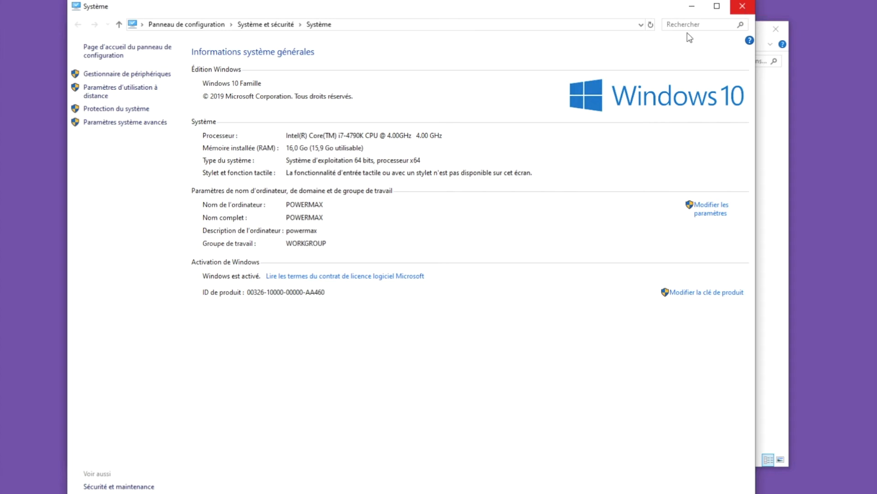
pyautogui.click(742, 6)
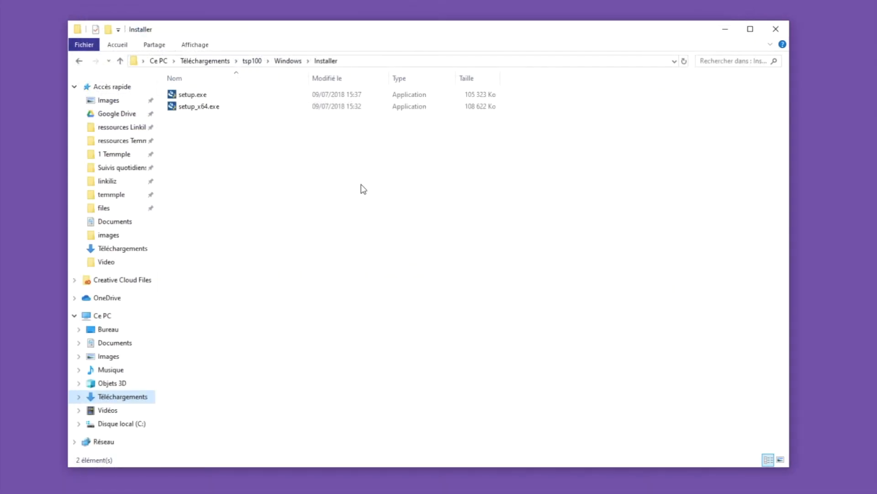
# Run setup_x64.exe from the Installer folder and authorize it to make changes to the device.
pyautogui.click(198, 106)
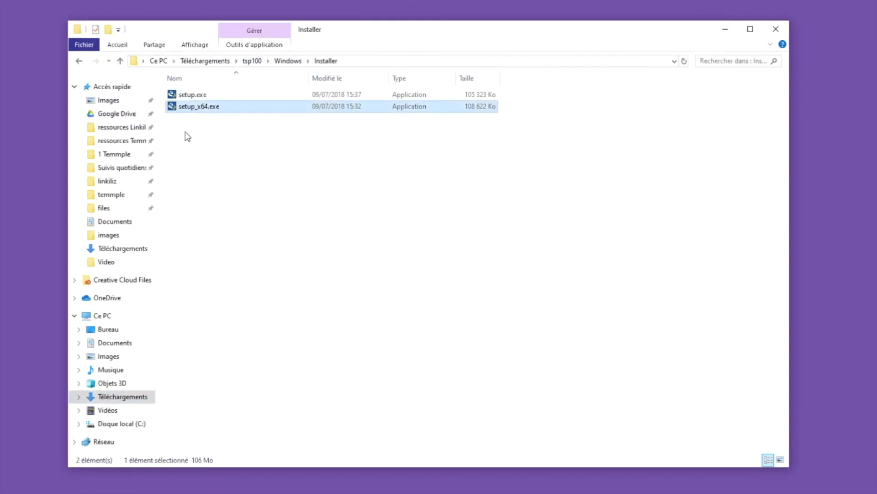
pyautogui.doubleClick(195, 108)
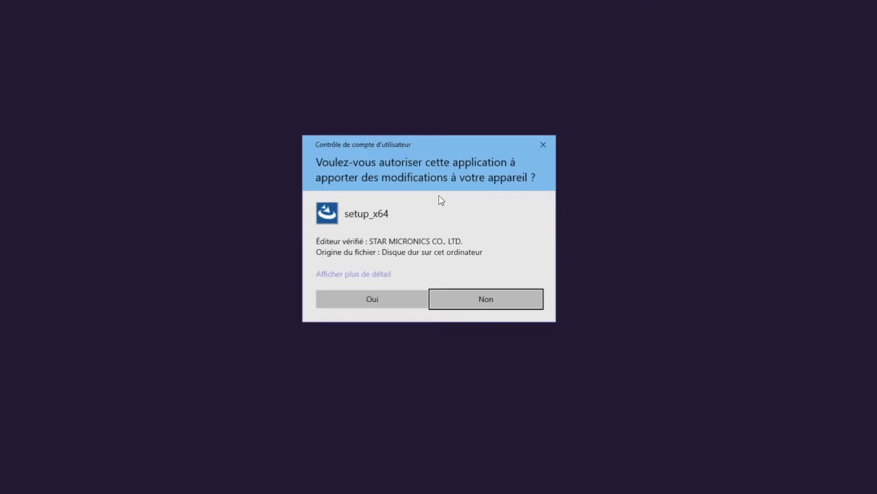
pyautogui.click(391, 298)
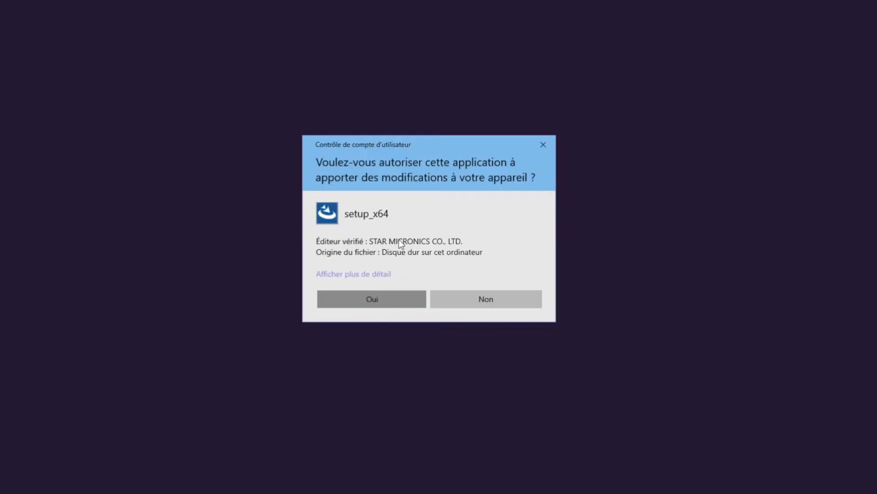
pyautogui.click(391, 298)
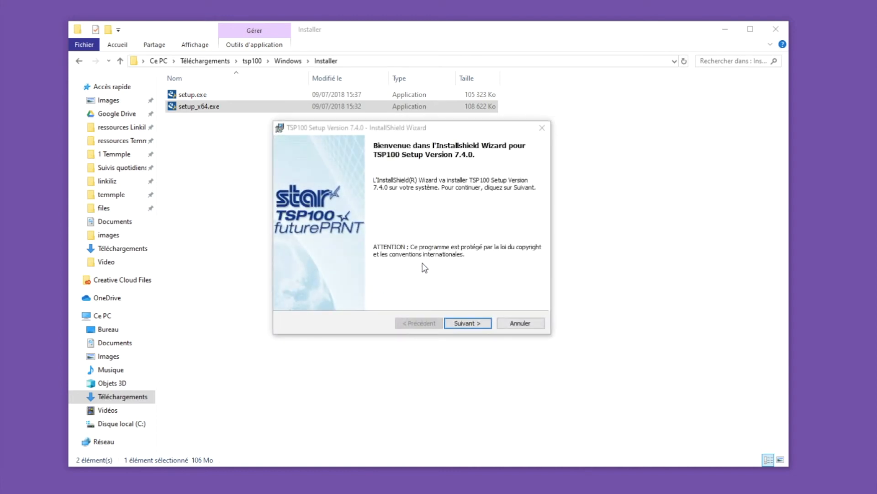
# Install TSP100 Setup Version 7.4.0 with the default installation type (Par défaut) and finish the wizard.
pyautogui.click(465, 323)
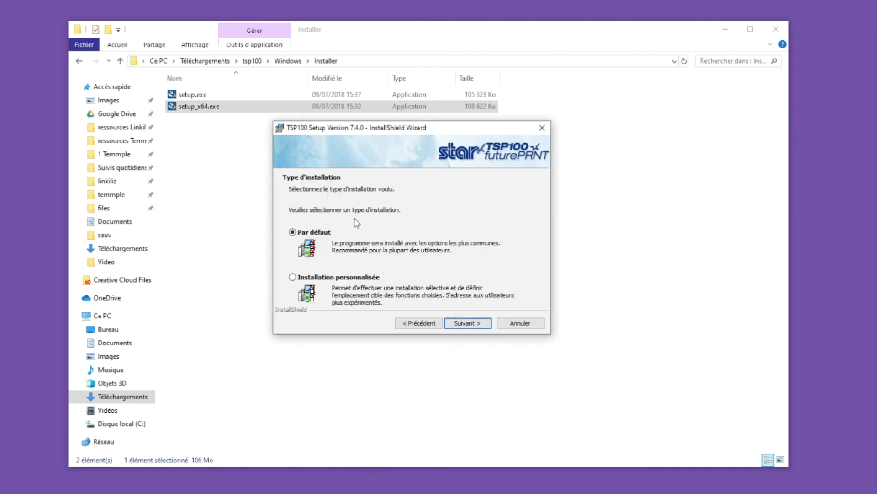
pyautogui.click(468, 324)
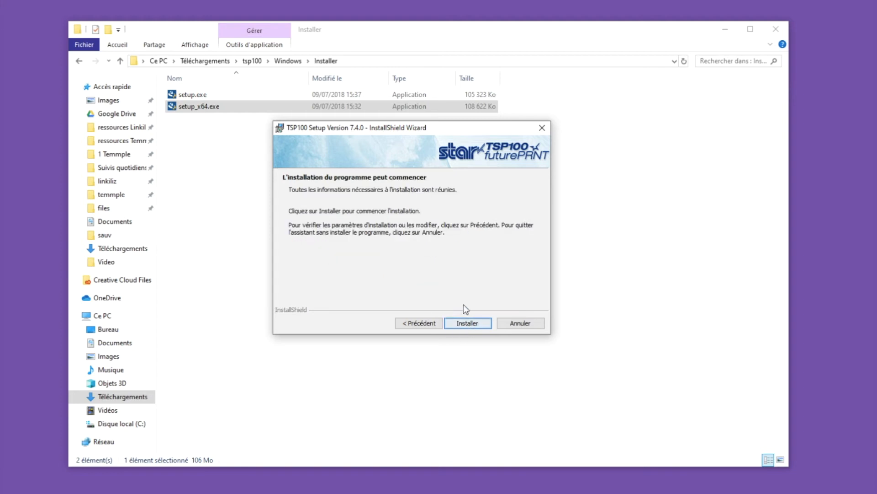
pyautogui.click(464, 324)
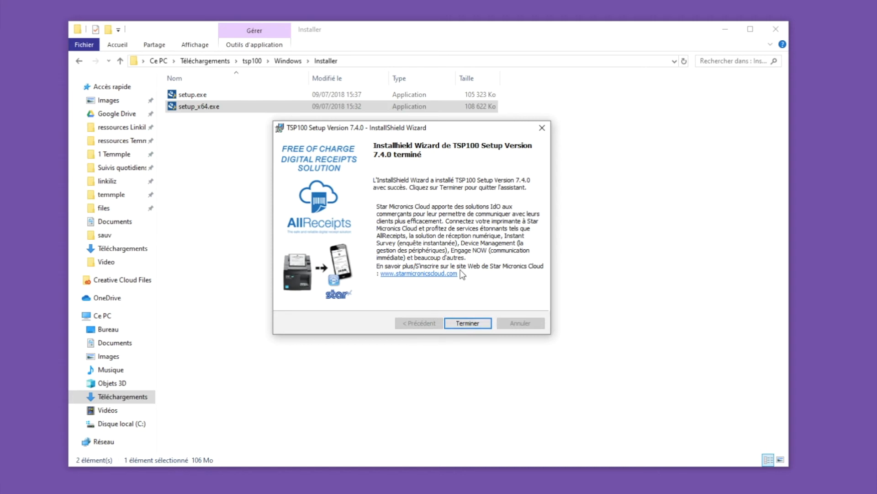
pyautogui.click(467, 324)
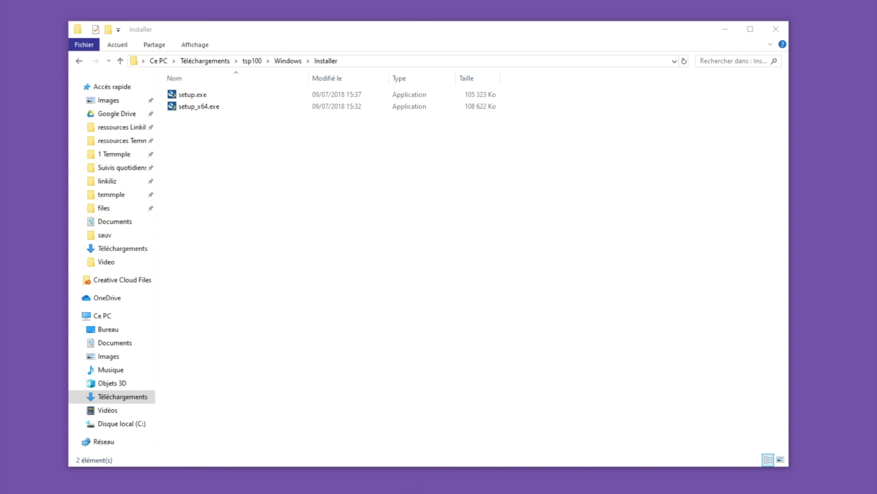
# Search Windows for "impri" and open the Imprimantes et scanners settings to check for the Star TSP100 Cutter (TSP143).
pyautogui.press('super')
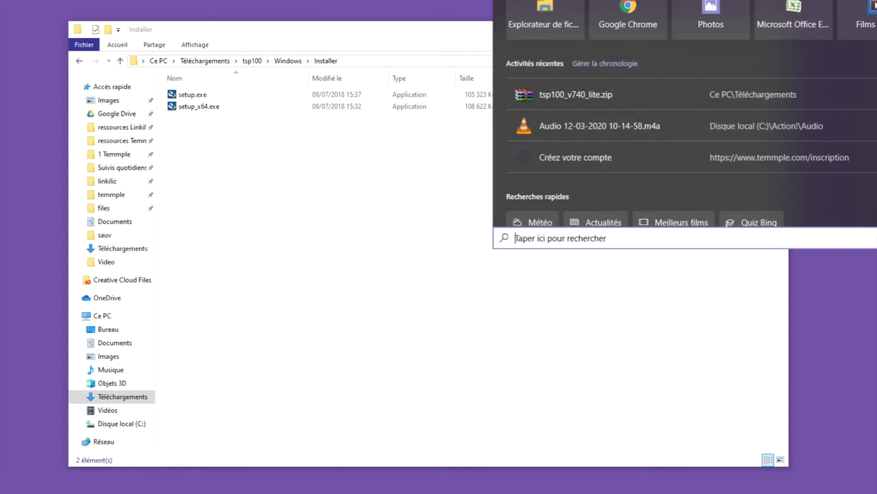
pyautogui.write('impri')
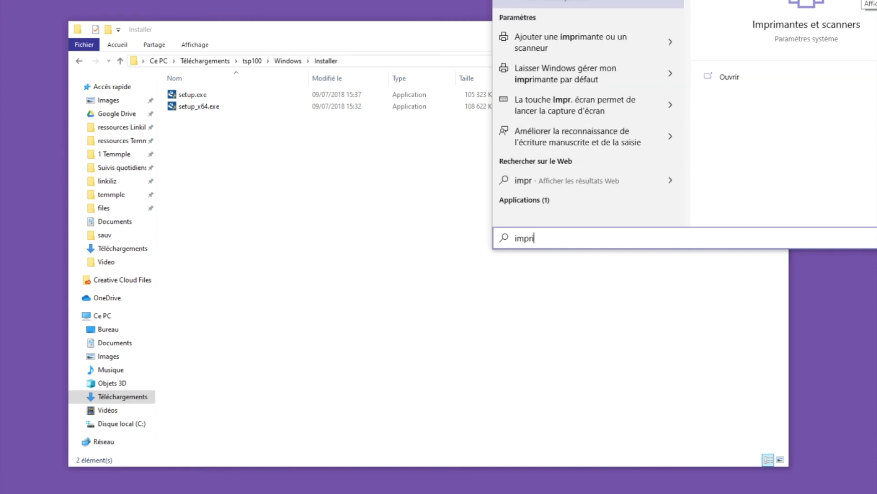
pyautogui.press('Return')
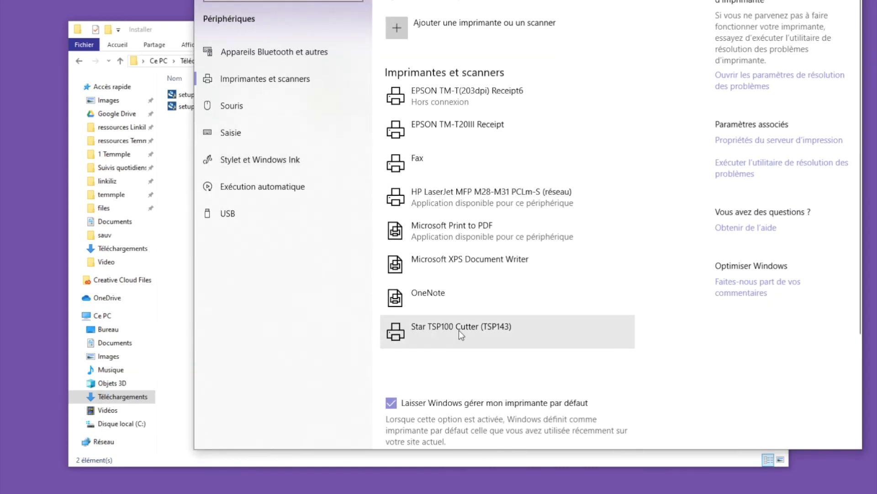
pyautogui.moveTo(704, 0); pyautogui.dragTo(609, 0)
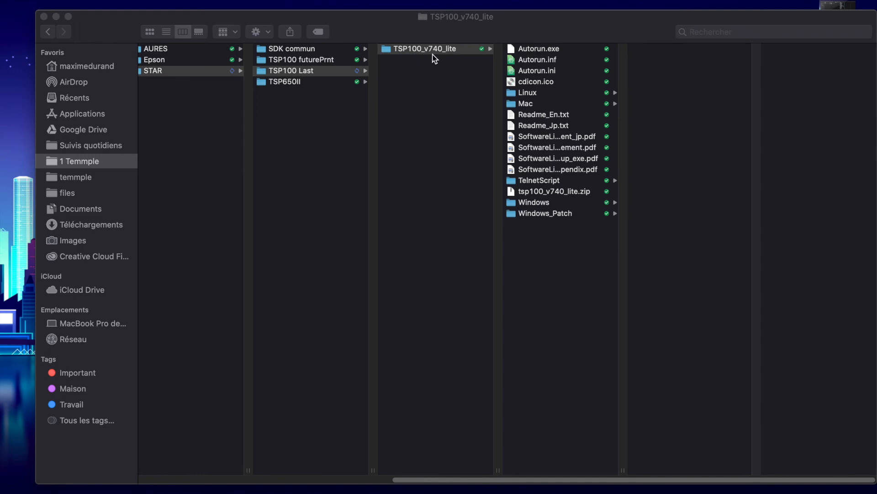
# On the Mac, go to the Mac\CUPS subfolder of TSP100_v740_lite in Finder and extract starcupsdrv-4.3.0_mac.zip.
pyautogui.click(544, 104)
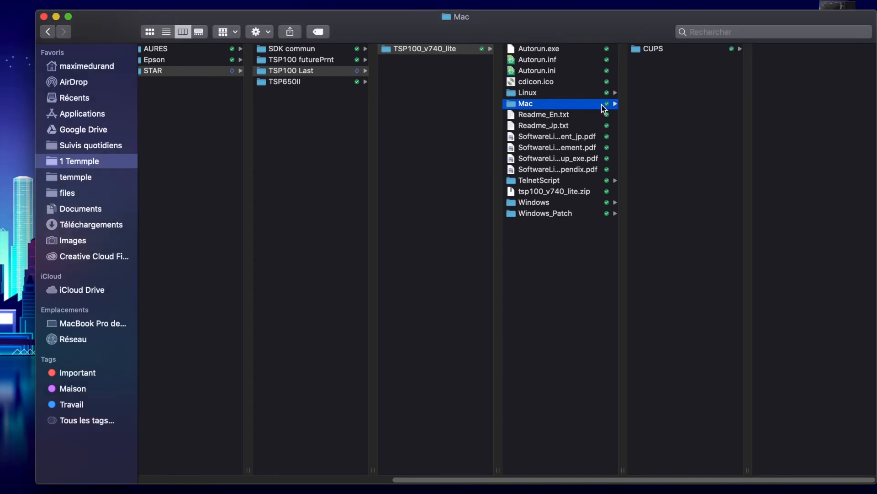
pyautogui.click(664, 51)
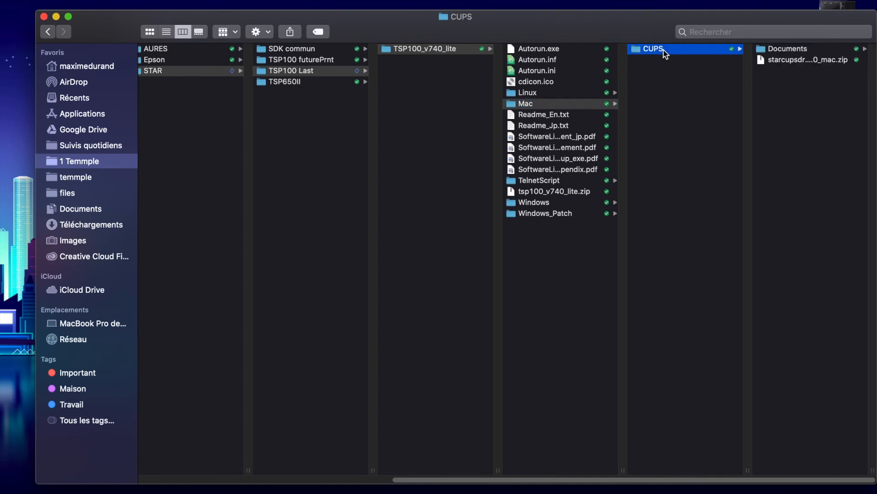
pyautogui.click(786, 59)
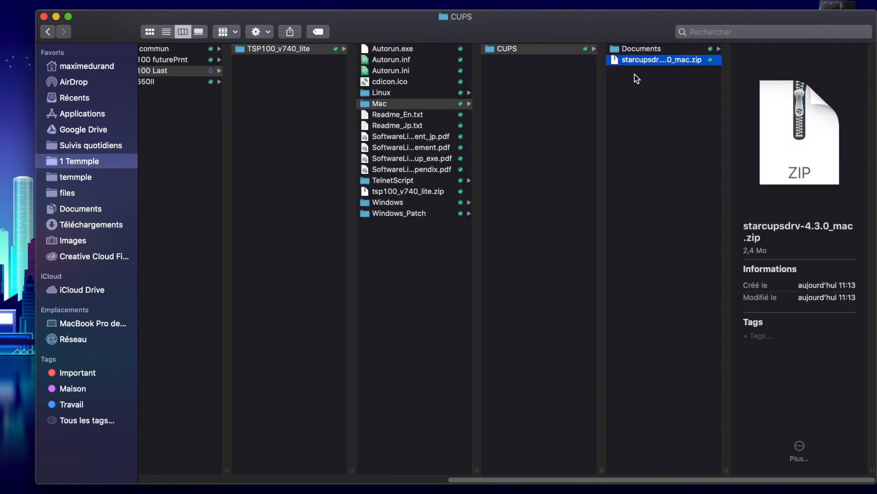
pyautogui.doubleClick(634, 62)
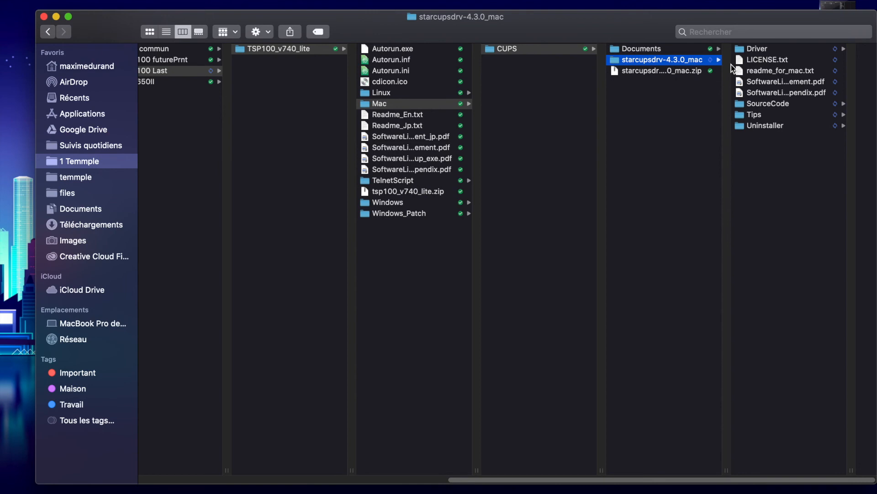
# Launch the starcupsdrv-4.3.0.pkg installer from the Driver folder of the extracted starcupsdrv-4.3.0_mac folder.
pyautogui.click(772, 49)
pyautogui.click(791, 49)
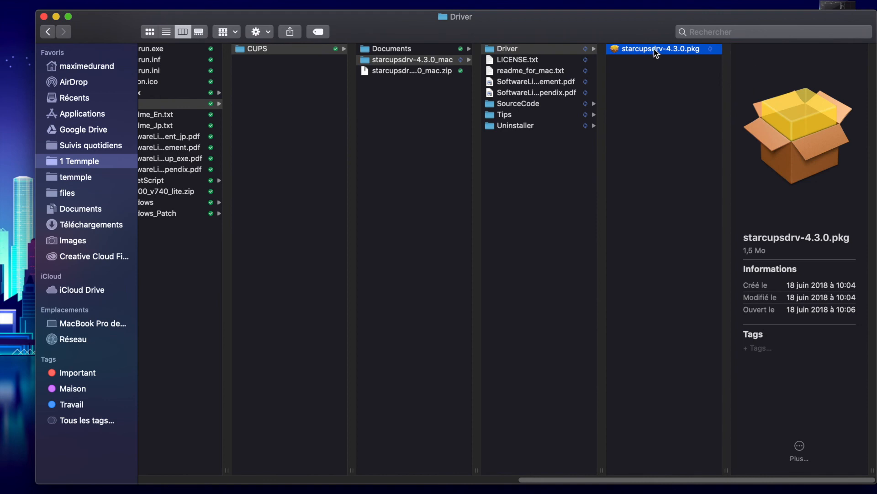
pyautogui.doubleClick(654, 48)
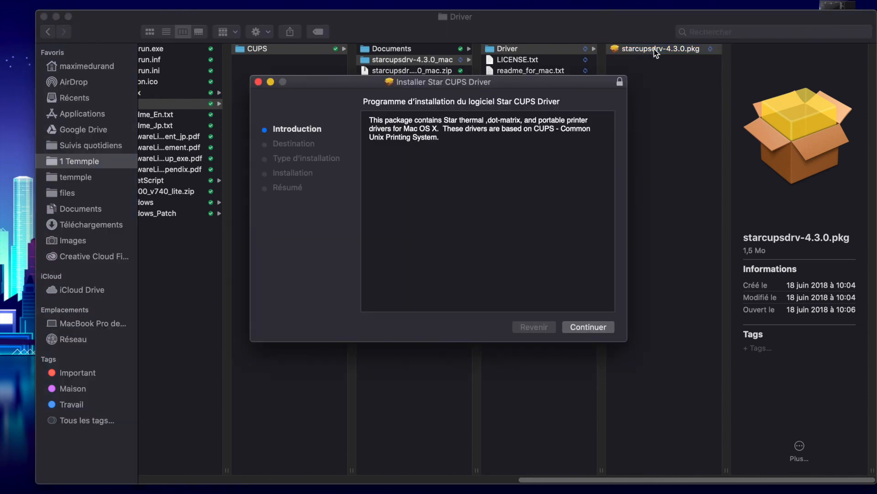
# Run the standard installation of Star CUPS Driver on Macintosh HD, accepting the restart requirement, and close the Star Micronics web page.
pyautogui.click(586, 327)
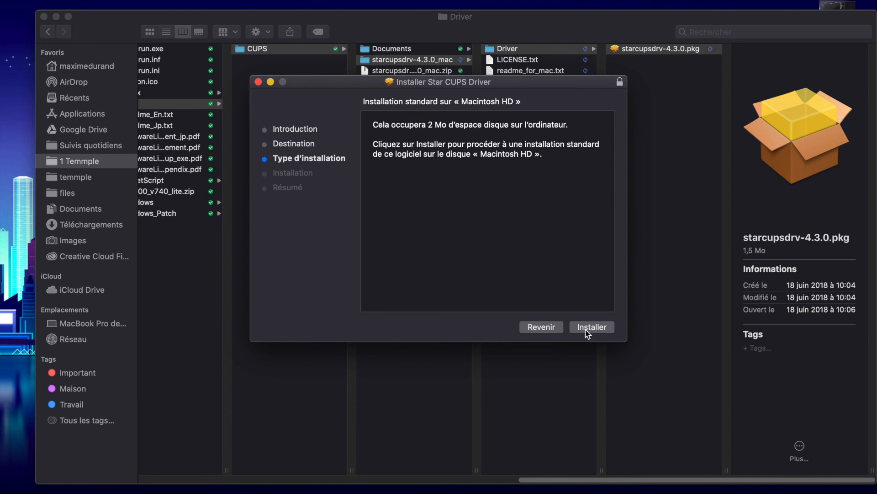
pyautogui.click(586, 328)
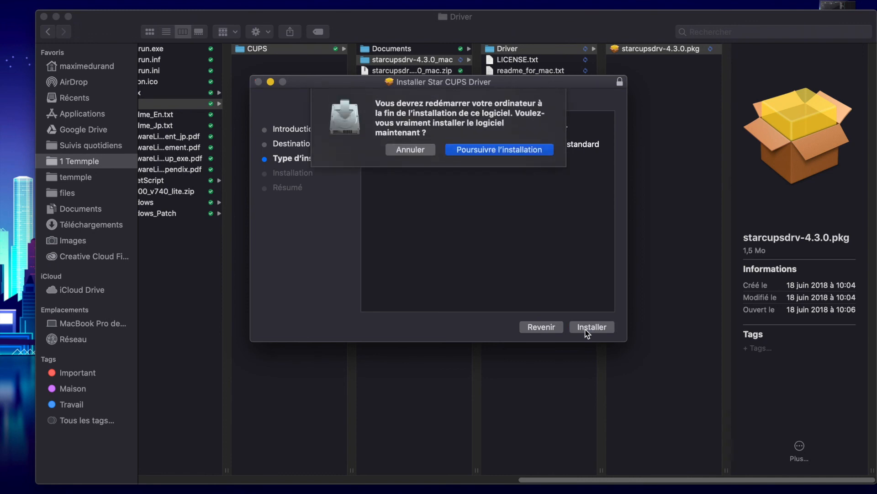
pyautogui.click(494, 151)
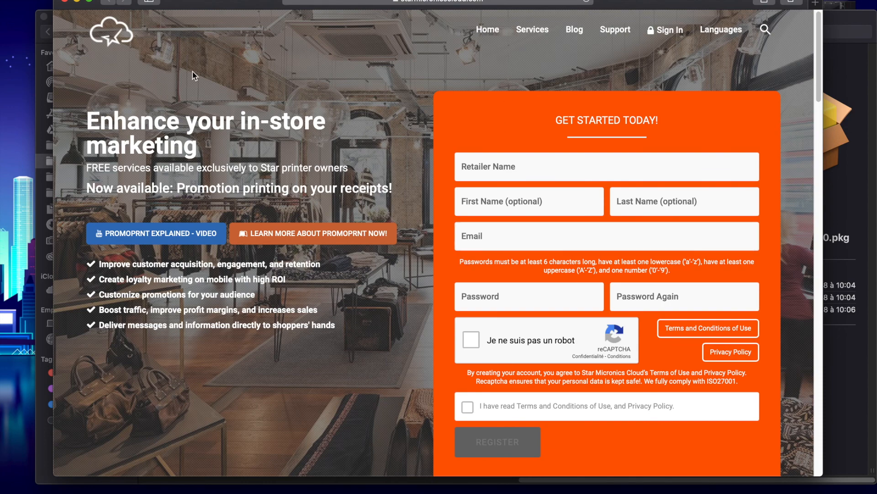
pyautogui.click(64, 2)
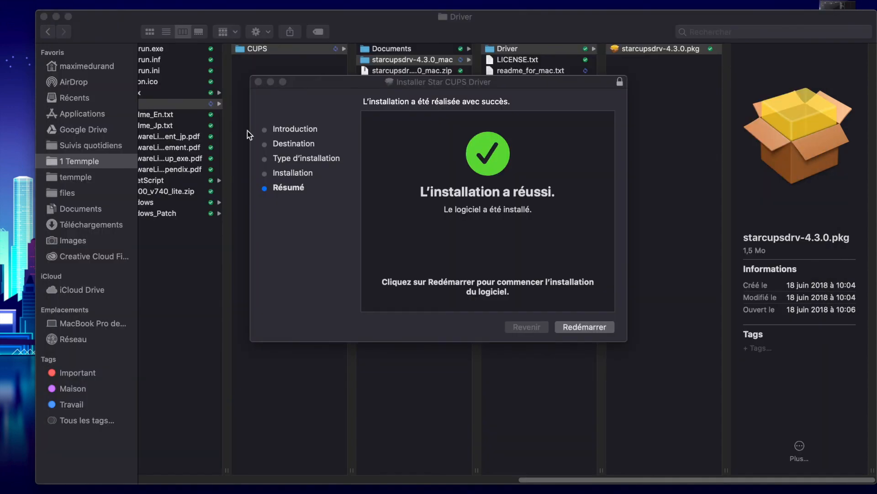